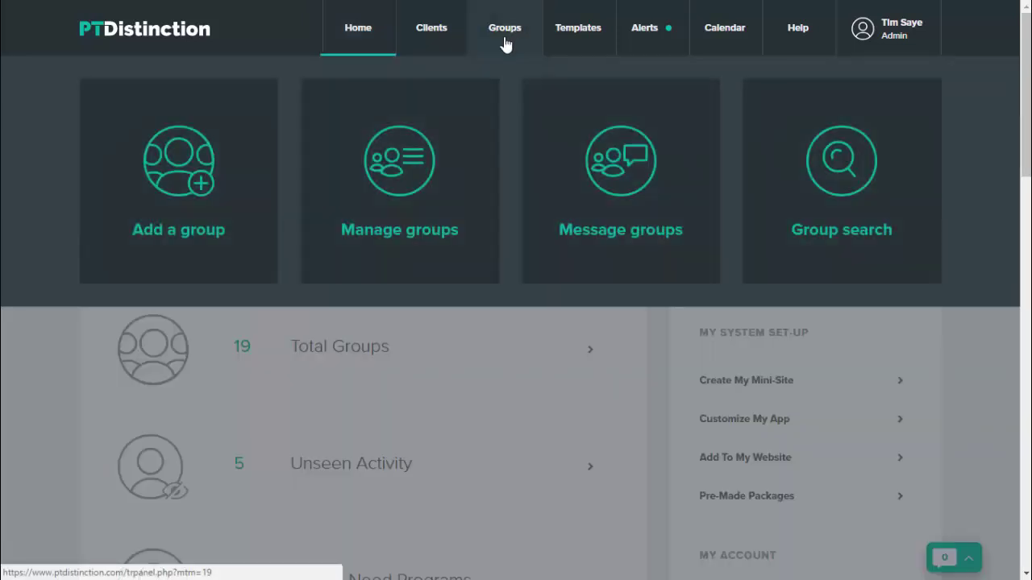
Step: Add a group named 'Free Trial/ Sample Prog' and go to its empty dashboard
click(186, 186)
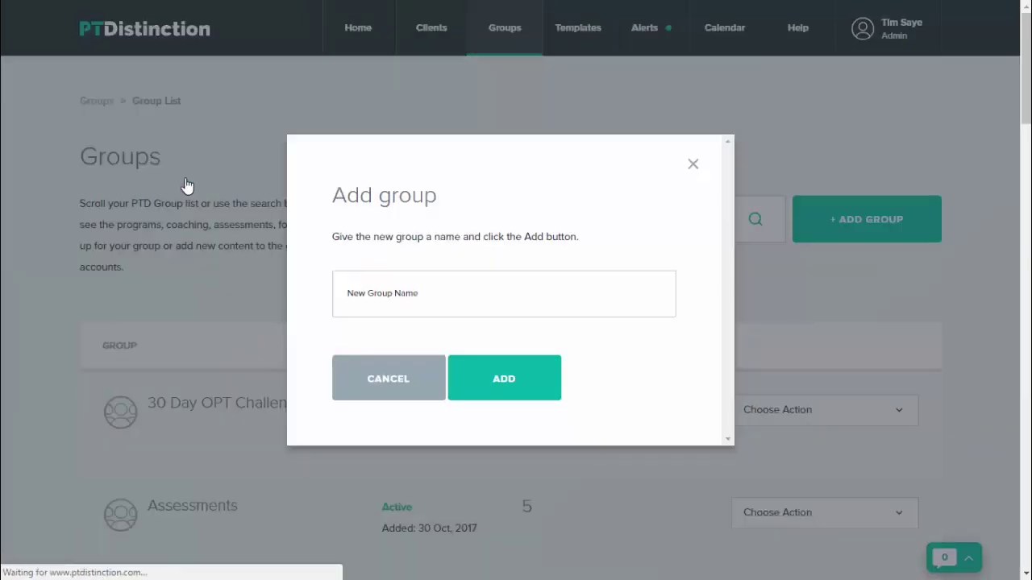
click(403, 301)
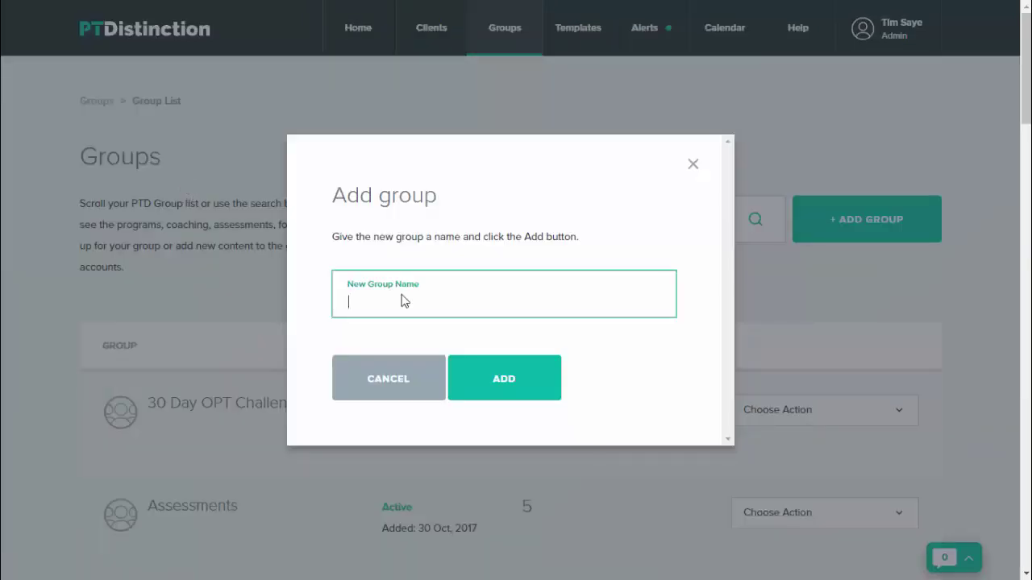
text(Free Trial/ Sample Prog)
click(506, 387)
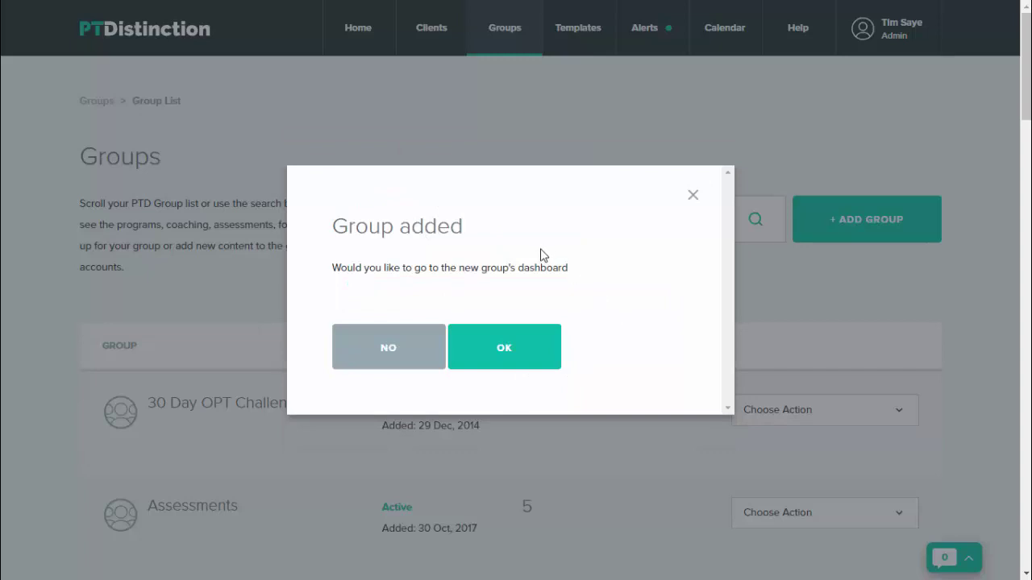
click(508, 359)
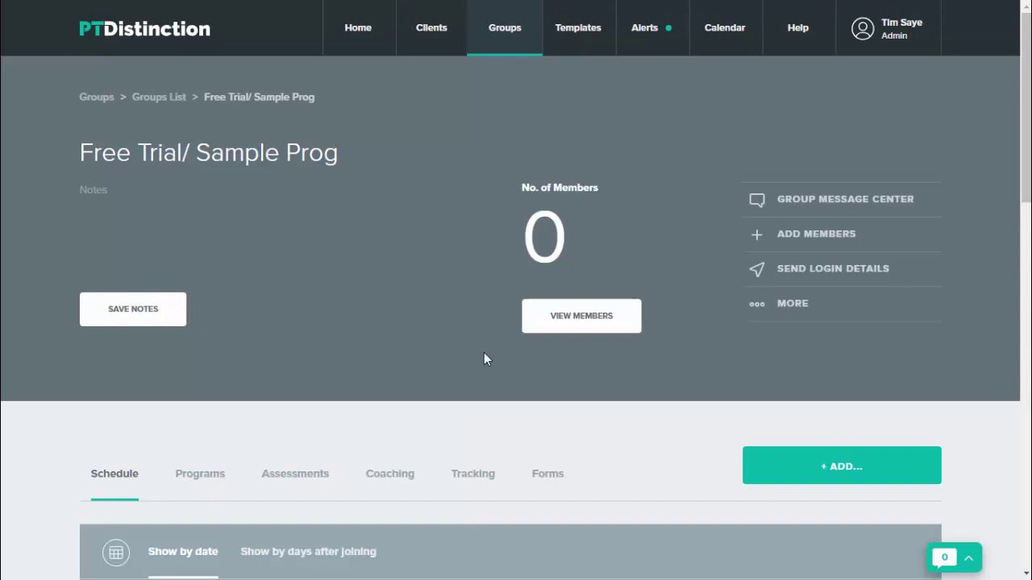
Step: Open the group's '+ ADD...' chooser of programs, assessments, forms and events
scroll(483, 359, down, 1)
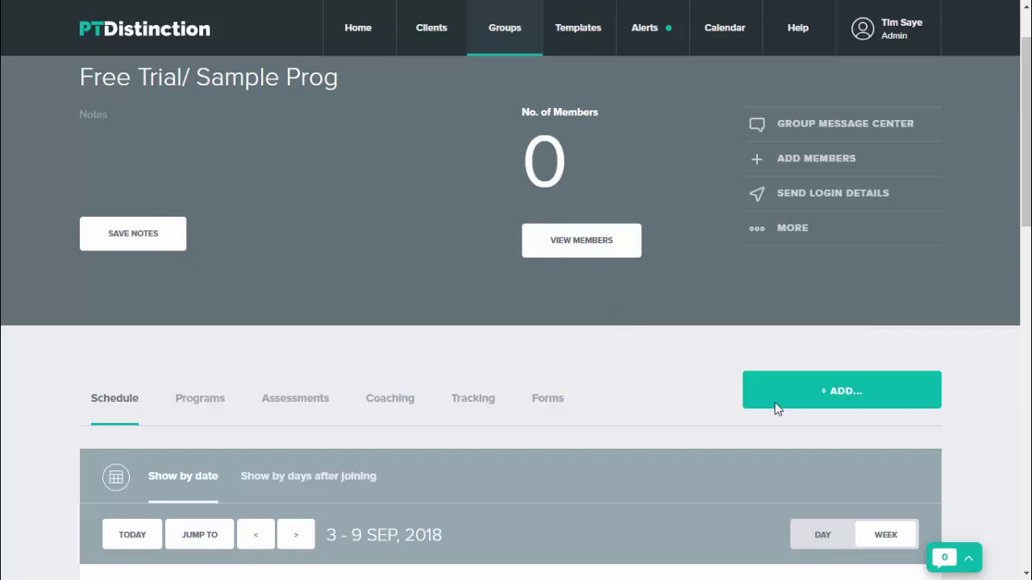
click(843, 394)
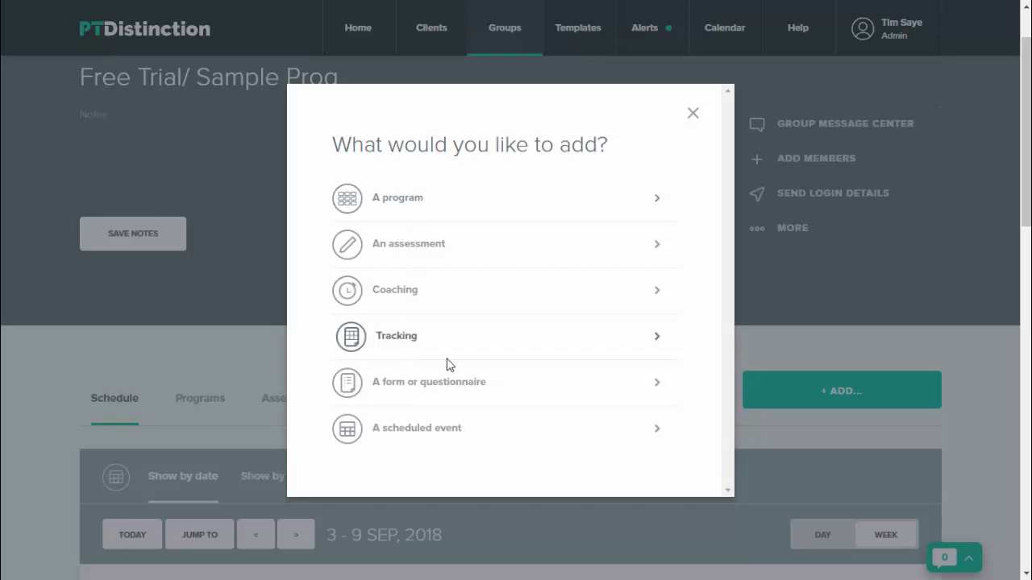
Step: Close the 'What would you like to add?' dialog
click(693, 113)
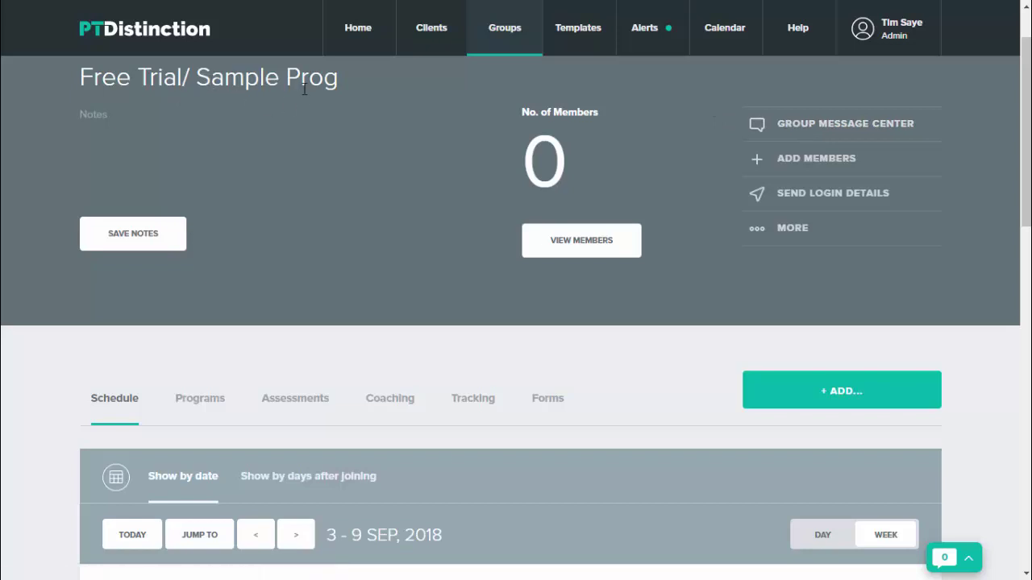
Step: Go from Home to Pre-Made Packages and start a new package
click(360, 33)
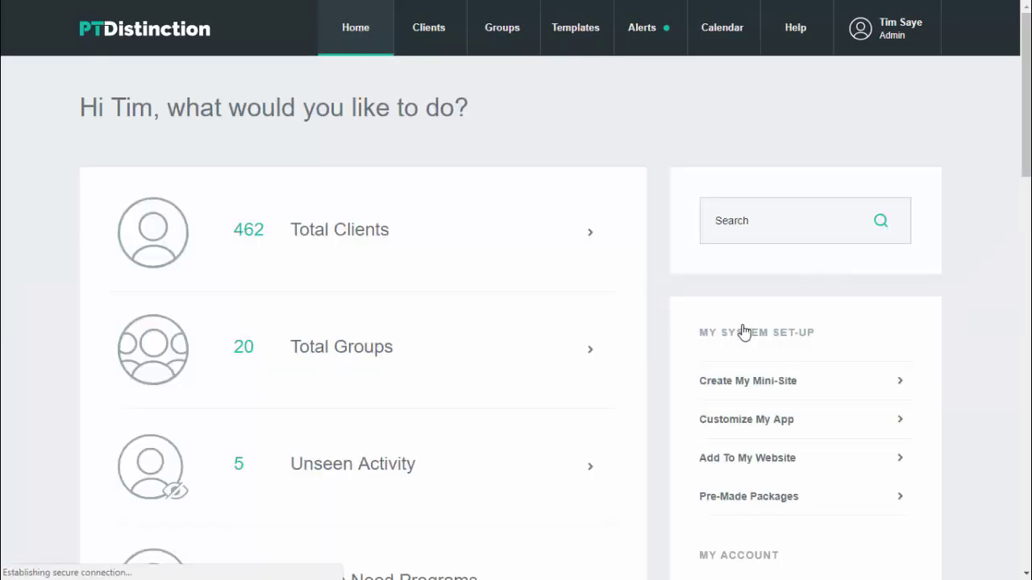
scroll(774, 452, down, 2)
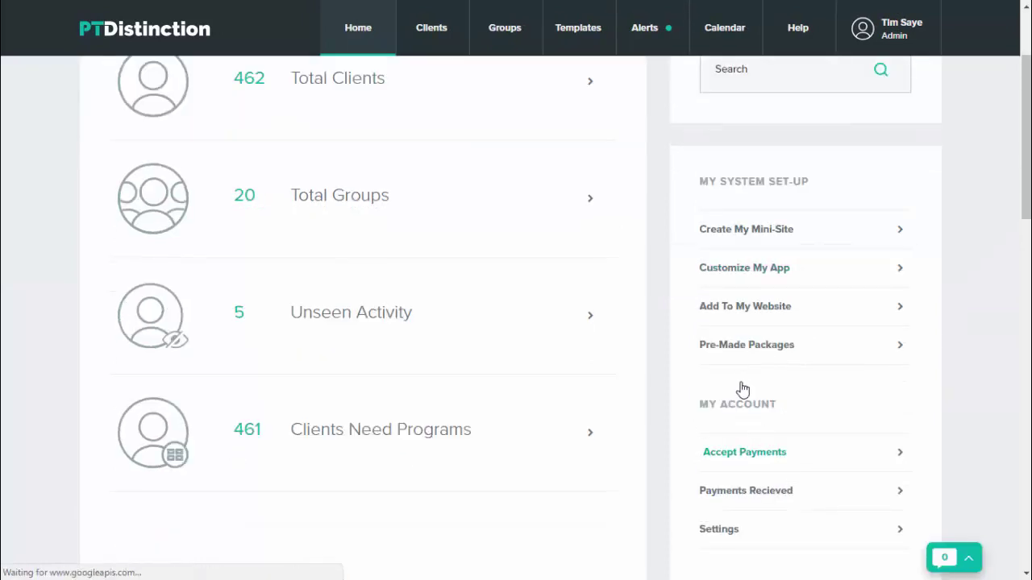
click(757, 352)
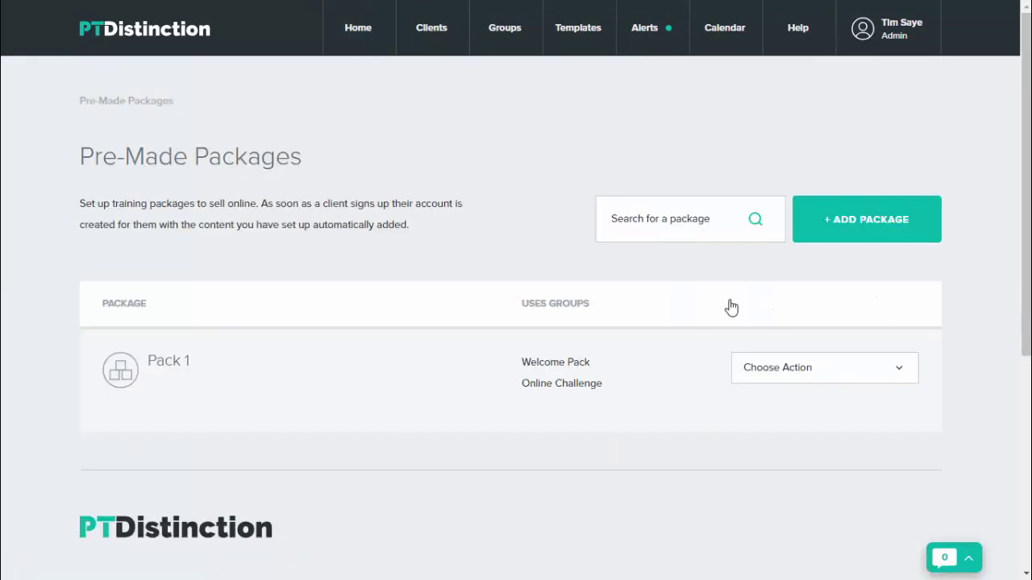
click(872, 228)
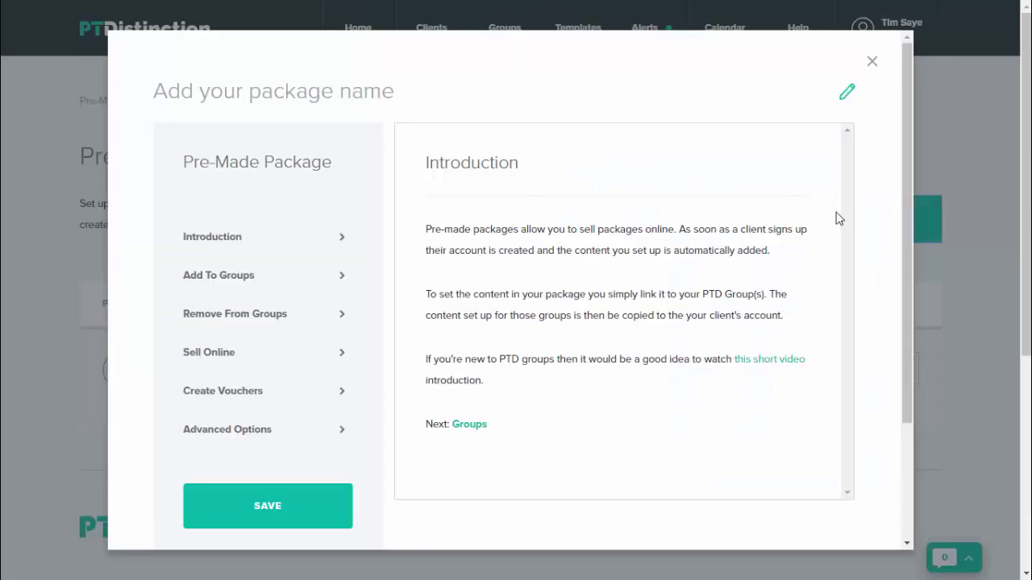
Step: Link the 'Free Trial/ Sample Prog' group to the package in its Groups section
click(471, 425)
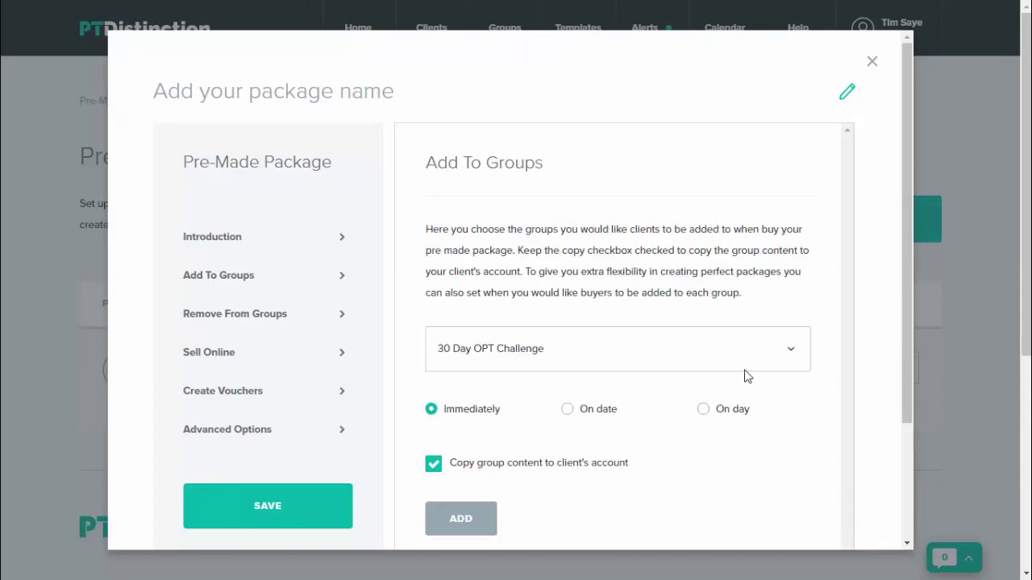
click(772, 356)
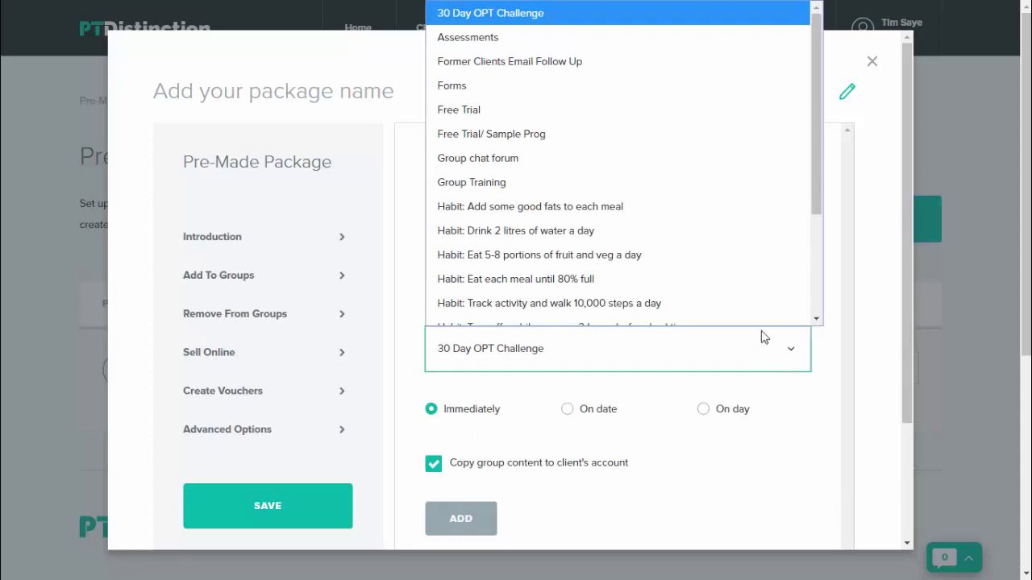
click(542, 134)
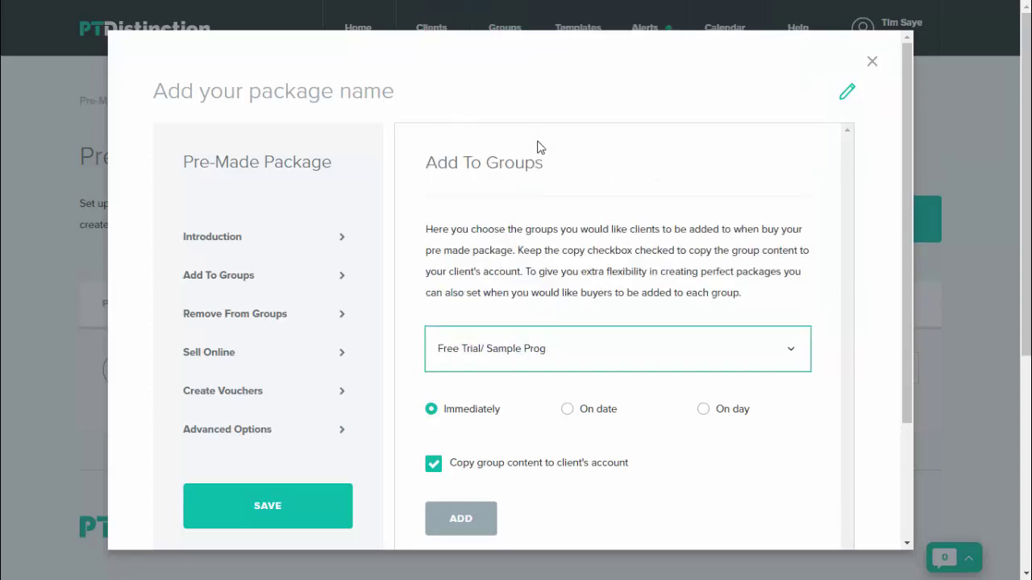
scroll(549, 391, down, 1)
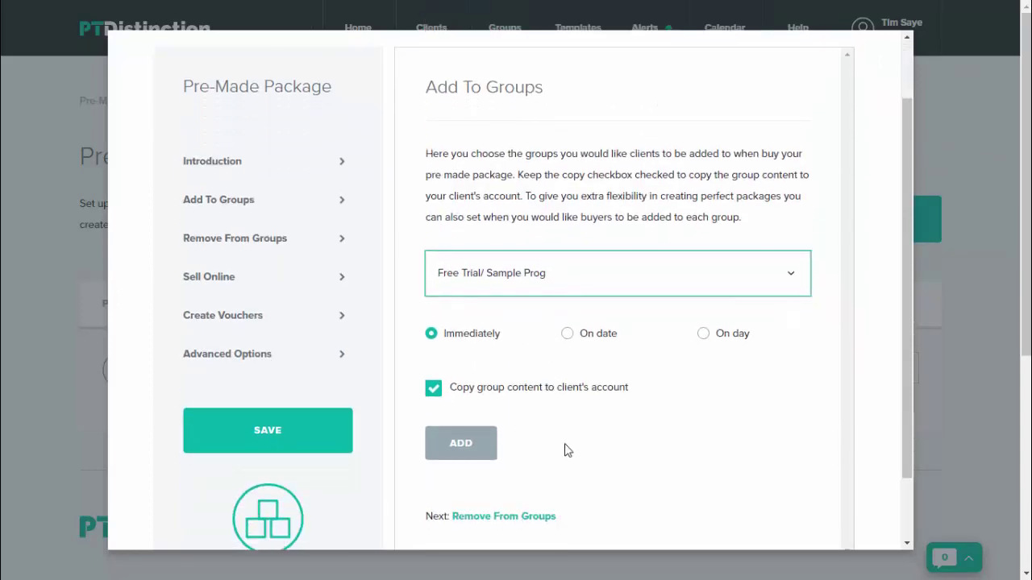
scroll(573, 443, down, 1)
click(460, 371)
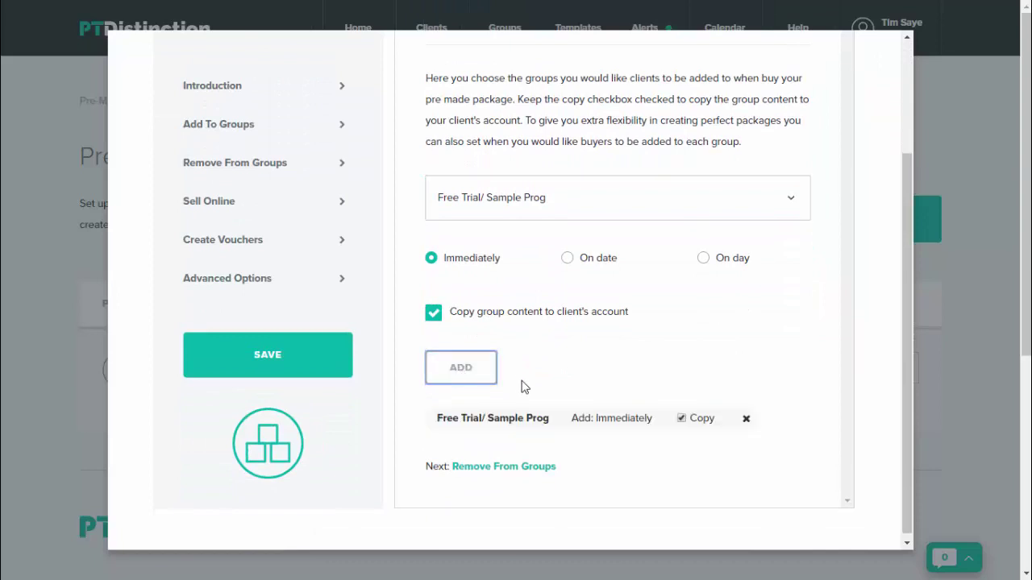
click(500, 466)
scroll(671, 438, down, 2)
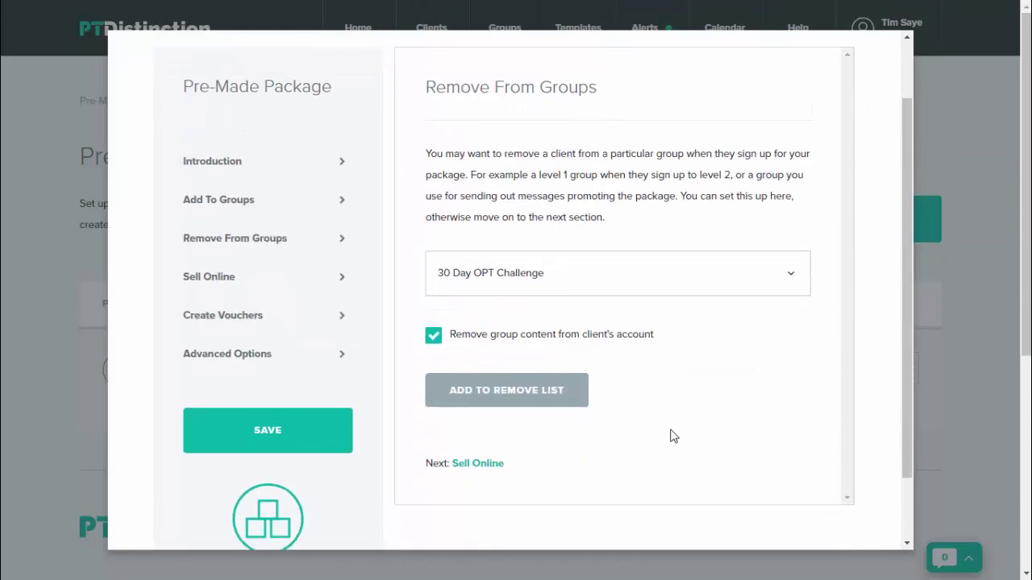
Step: Choose no-payment sign-up in Sell Online and remove the form's phone number fields
click(491, 388)
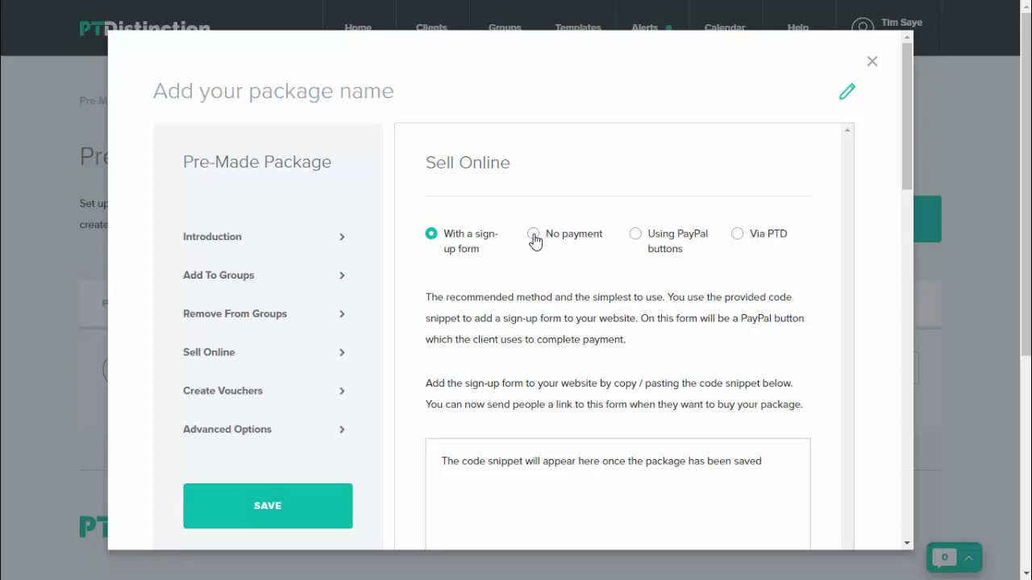
click(534, 235)
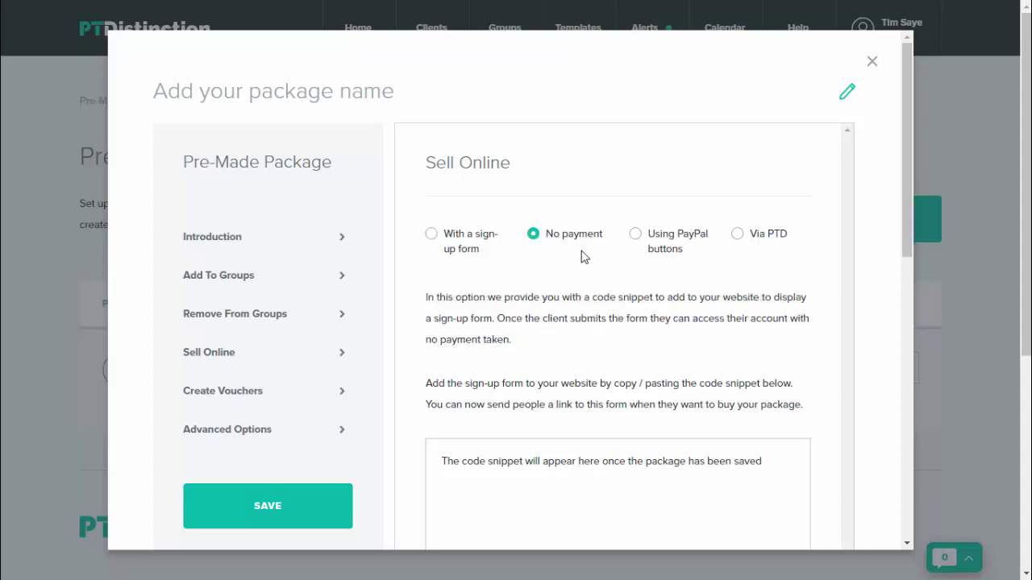
scroll(573, 247, down, 1)
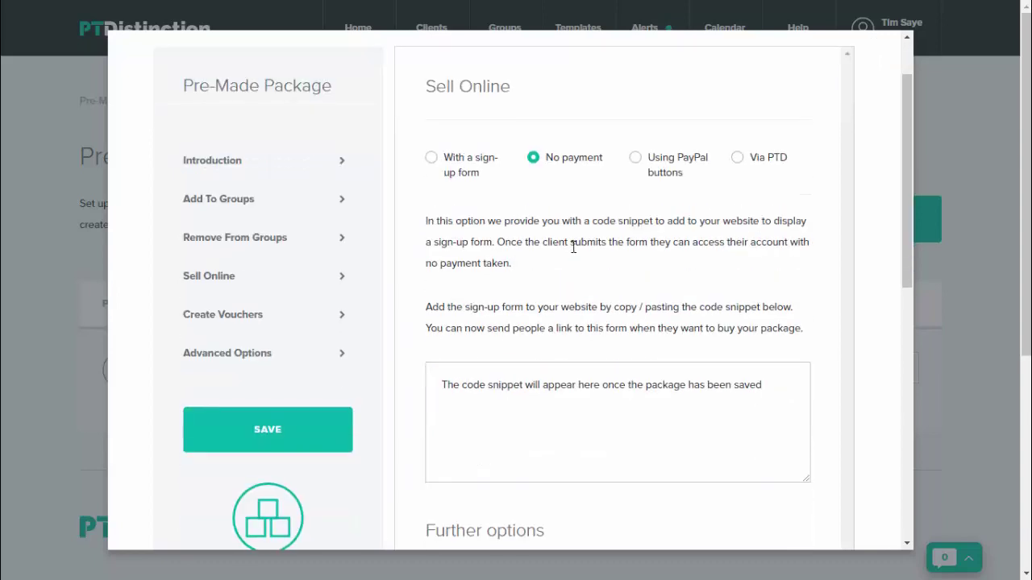
scroll(573, 247, down, 1)
scroll(574, 258, down, 1)
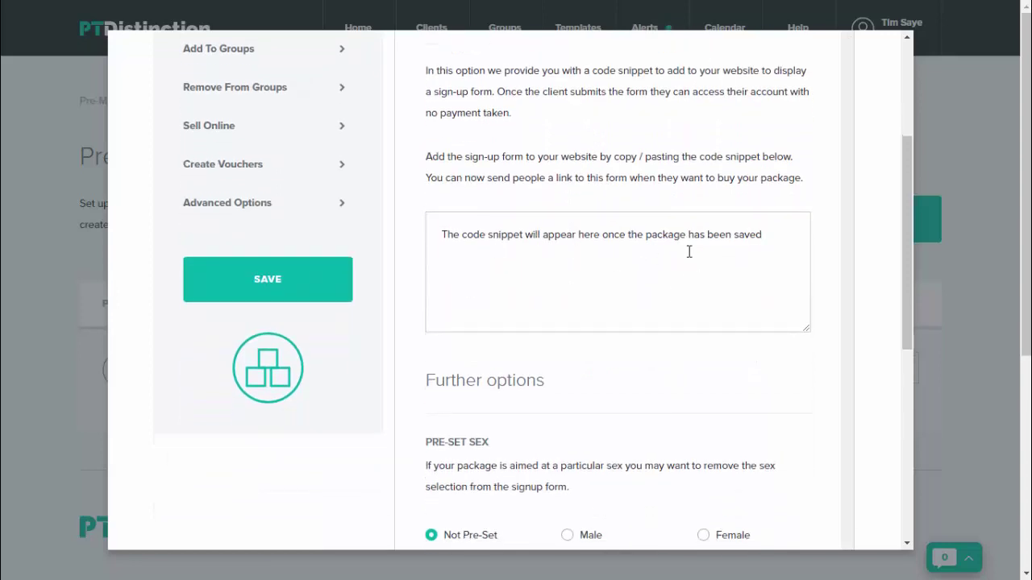
scroll(657, 318, down, 2)
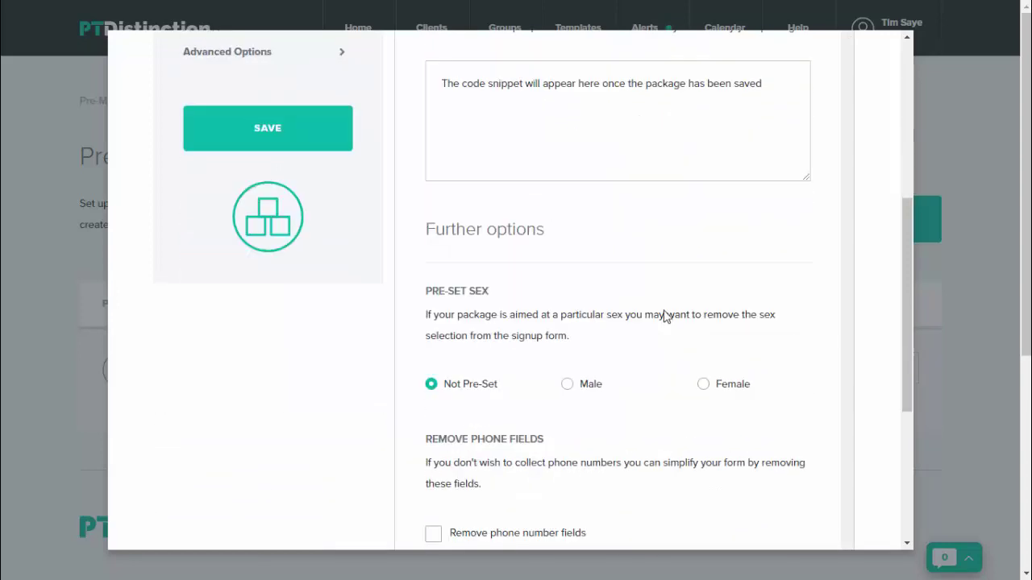
scroll(685, 298, down, 2)
scroll(697, 274, down, 1)
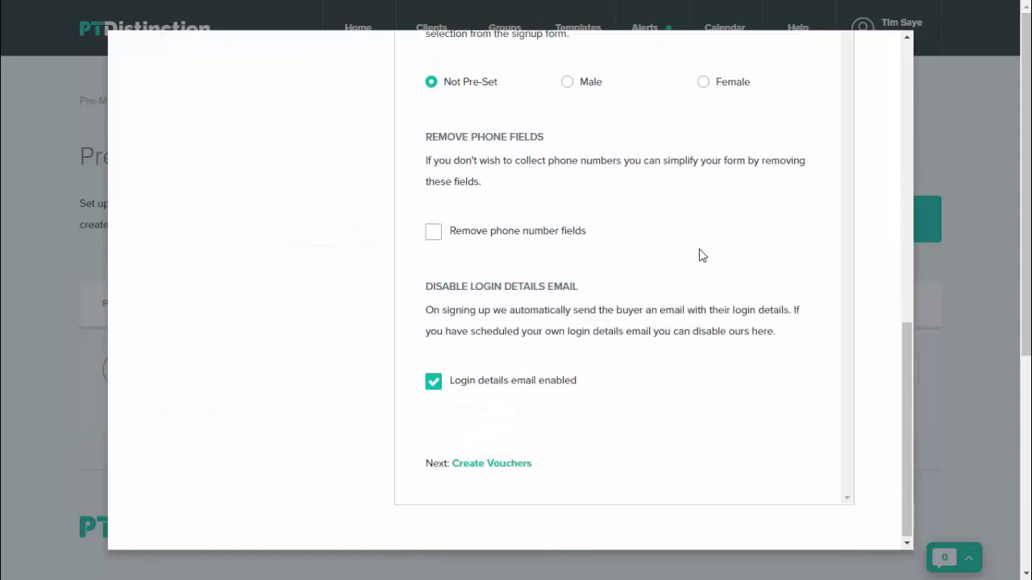
click(433, 237)
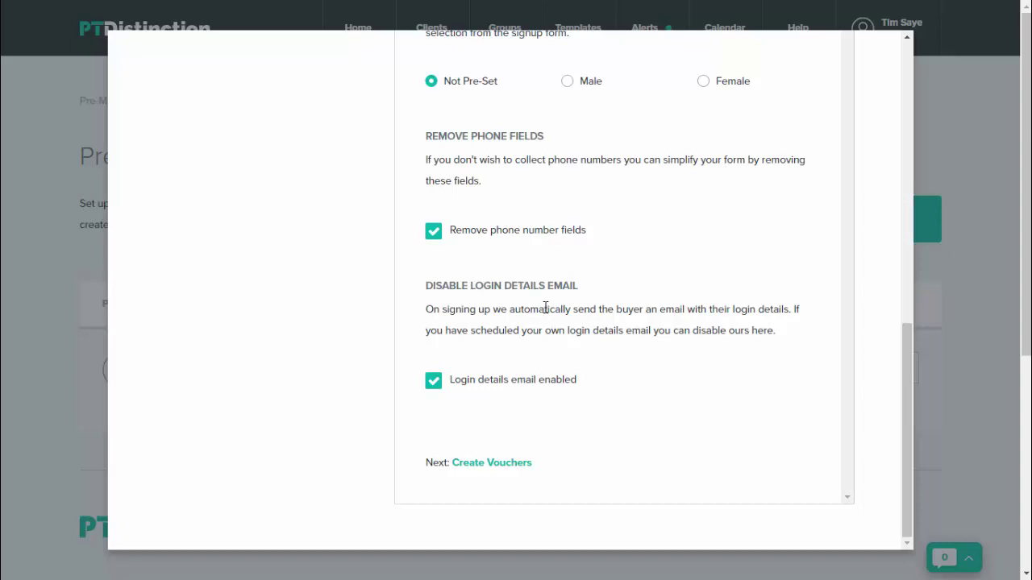
Step: Turn off the login details email and move through vouchers to Advanced Options
click(436, 386)
click(491, 463)
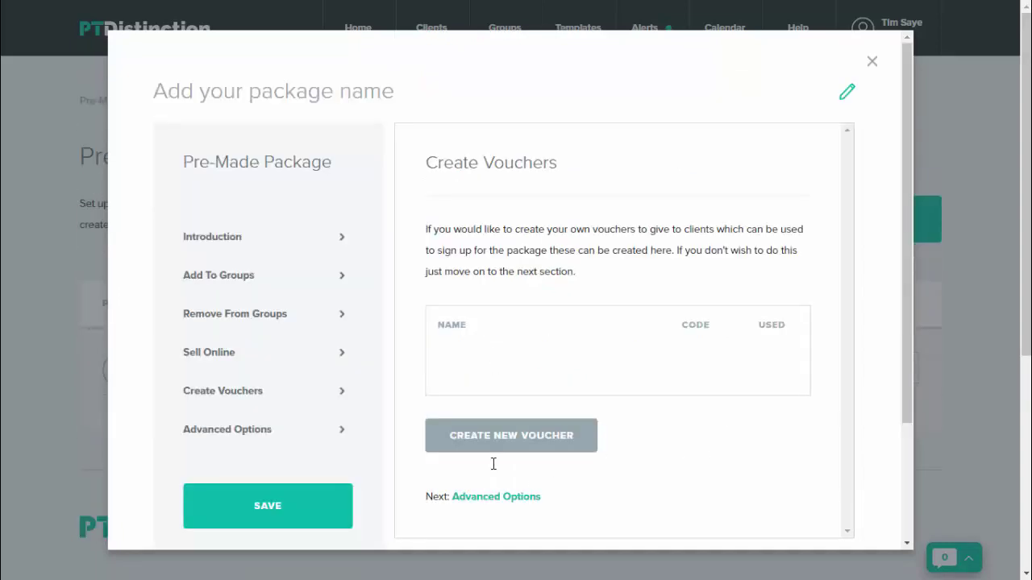
scroll(686, 389, down, 1)
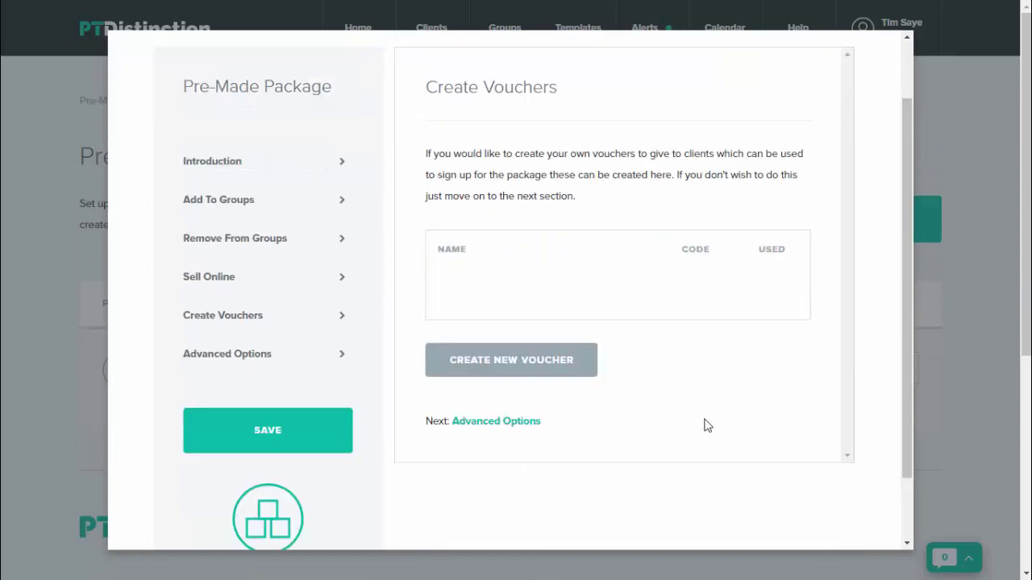
click(525, 421)
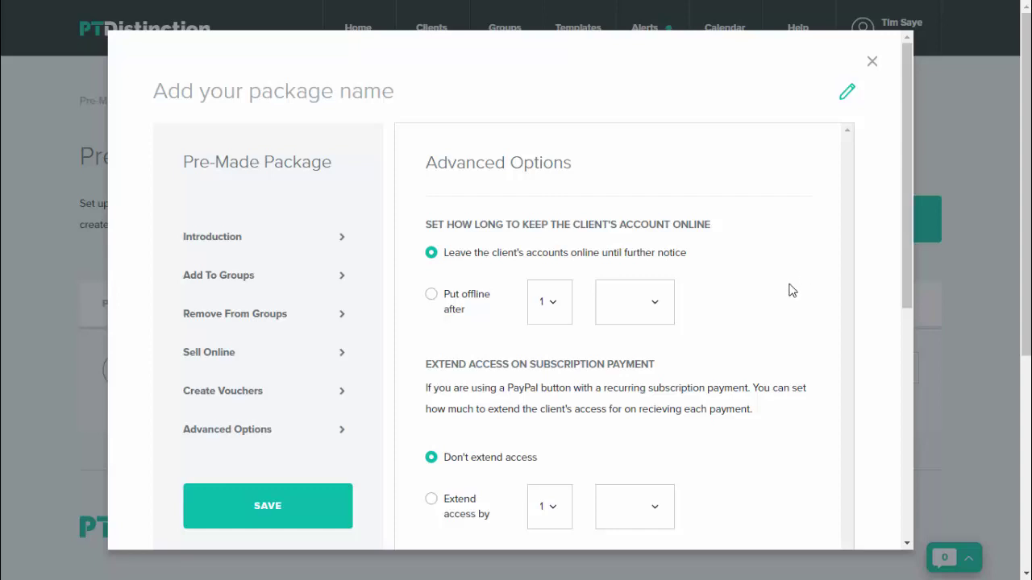
Step: Set client accounts to be put offline after 1 week
click(432, 296)
click(657, 310)
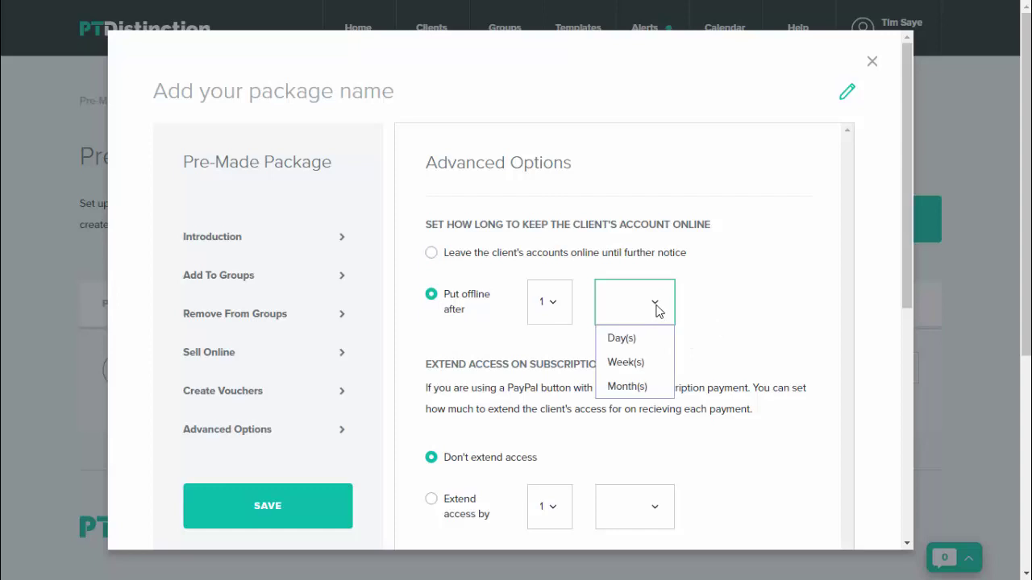
click(635, 363)
scroll(779, 333, down, 2)
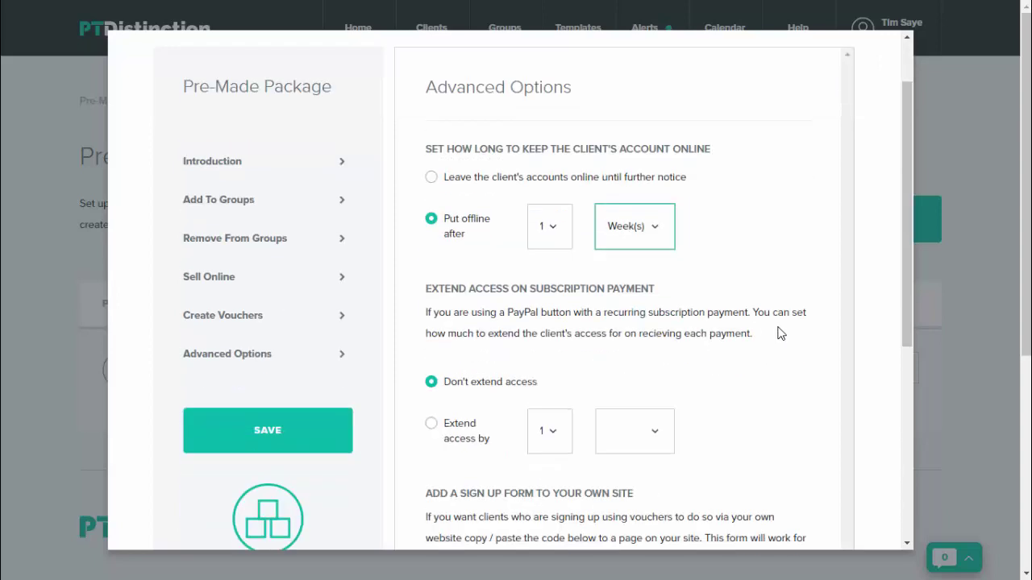
scroll(780, 333, up, 2)
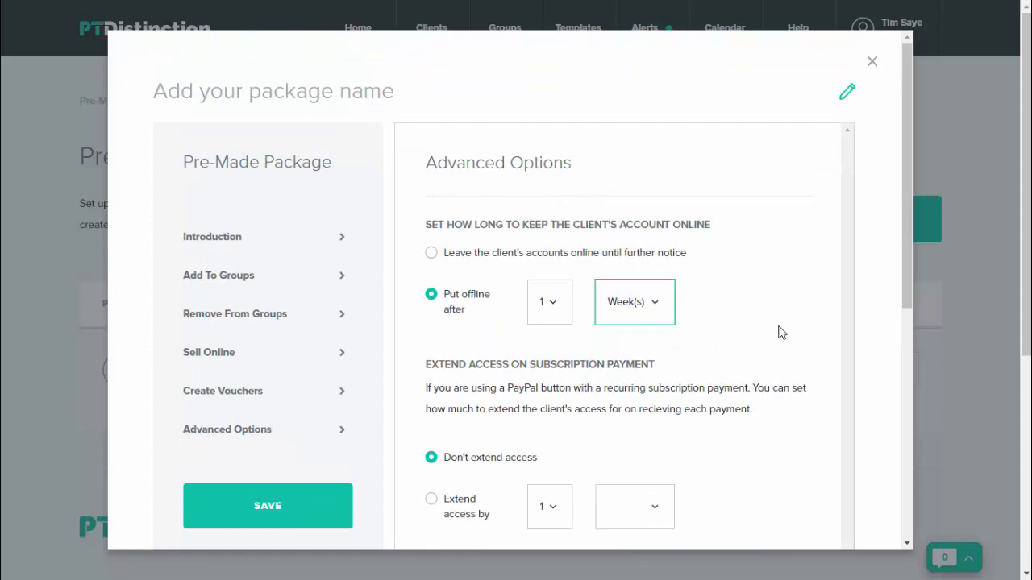
Step: Rename the package to 'Free Trial' and save it
click(714, 325)
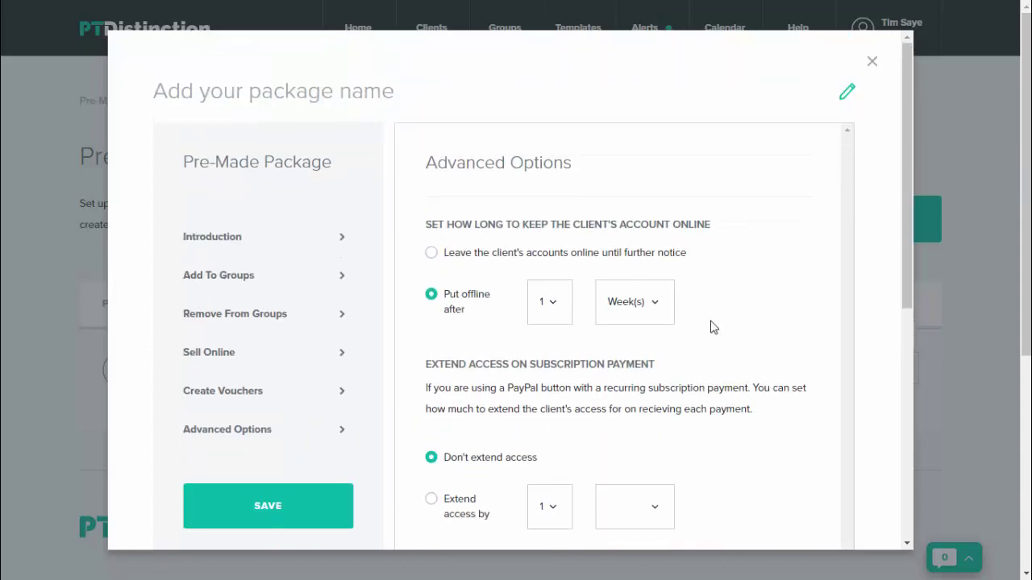
click(846, 93)
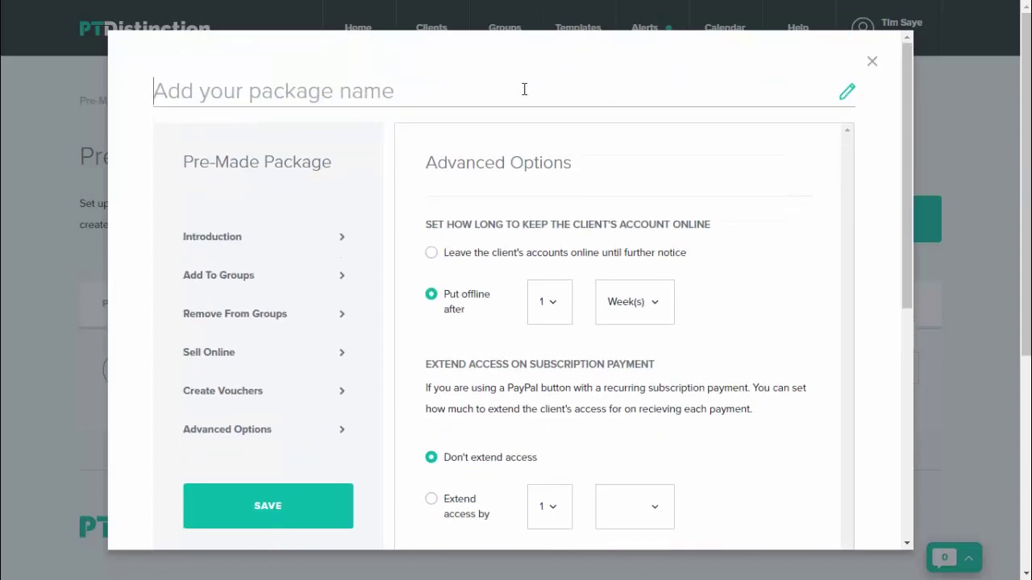
key(Caps_Lock)
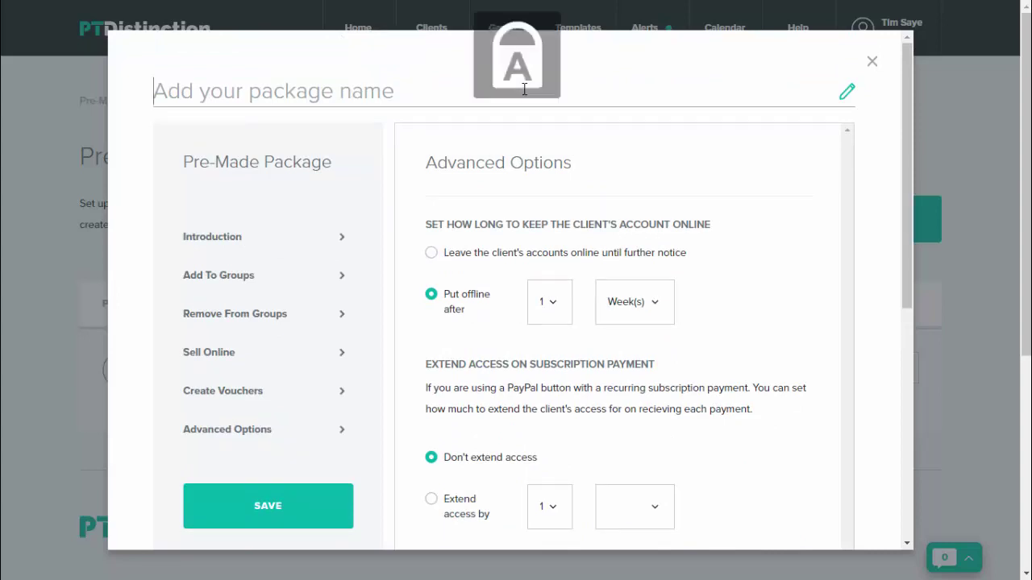
text(F)
key(Caps_Lock)
text(ree Trial)
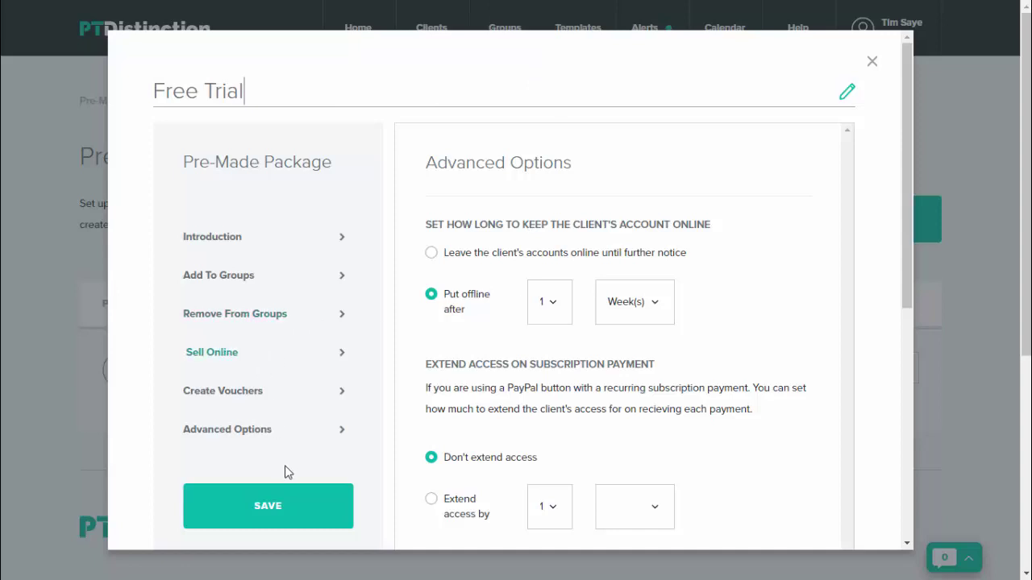
click(265, 505)
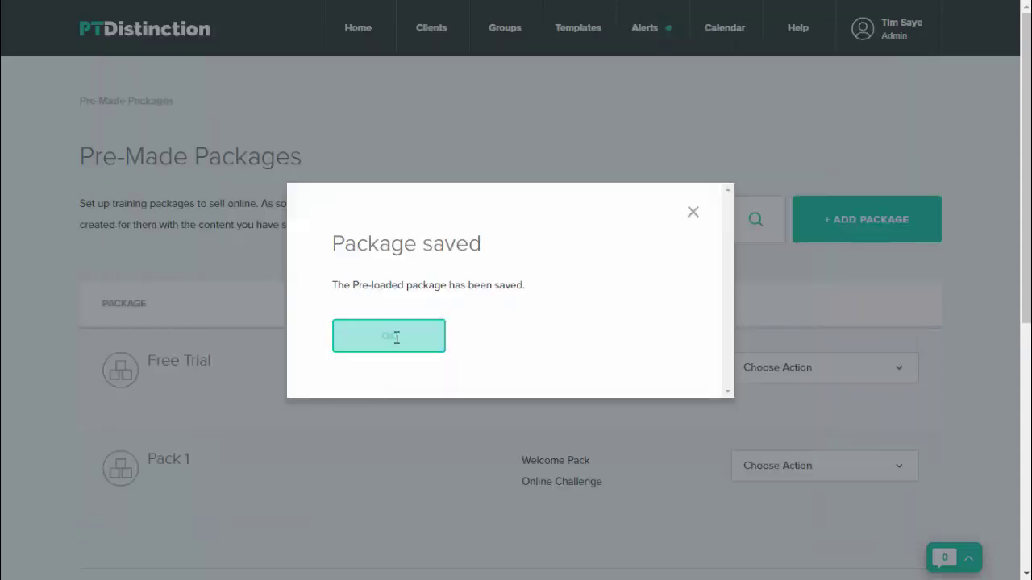
click(395, 338)
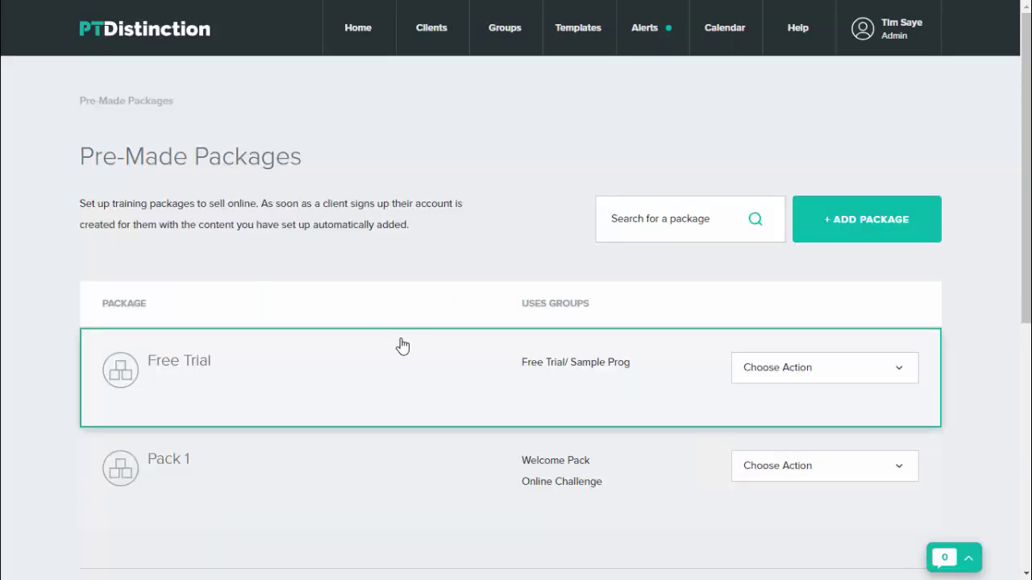
Step: Reopen Free Trial via View / Edit and set Sell Online to No payment
click(852, 376)
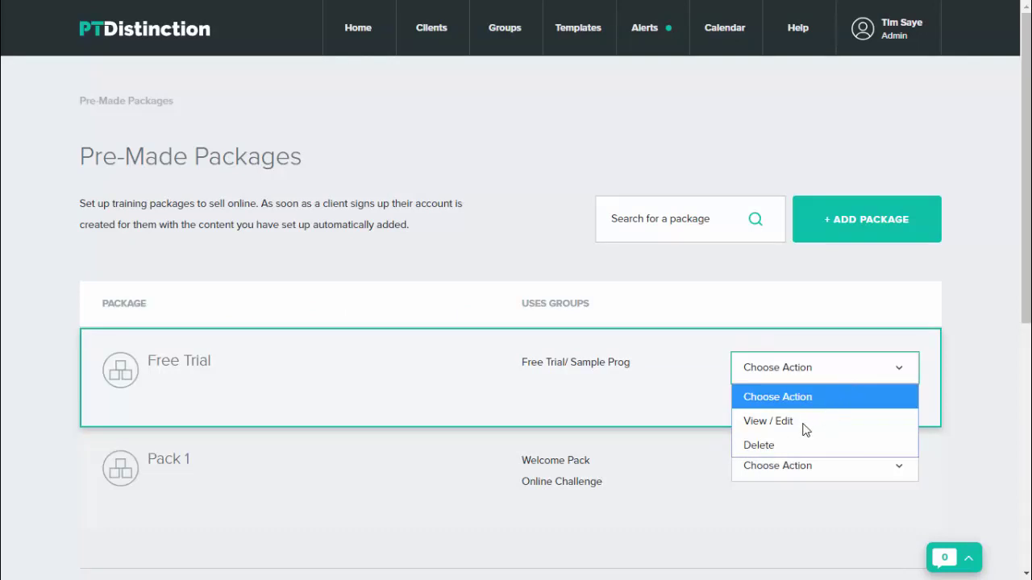
click(802, 425)
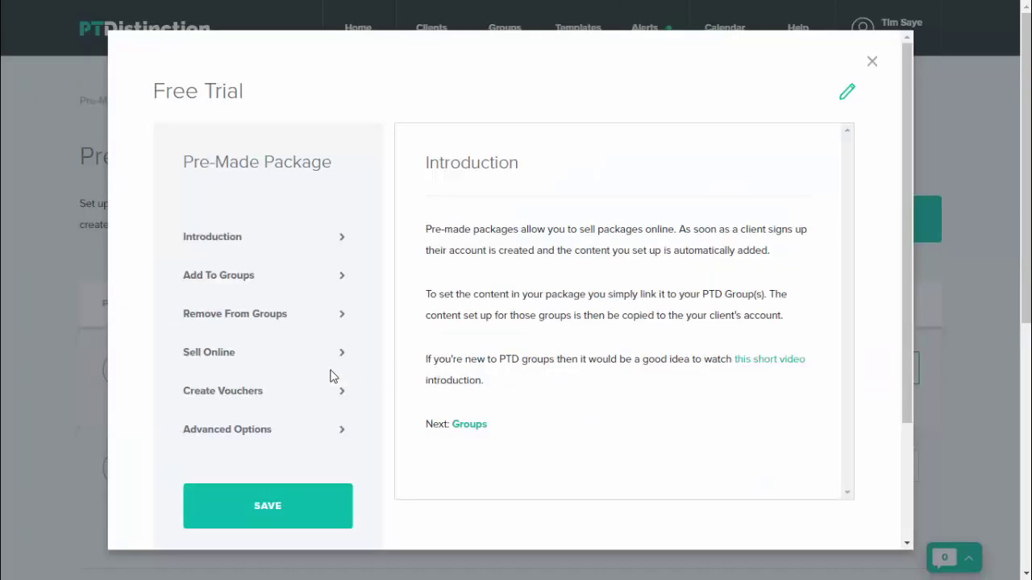
click(213, 353)
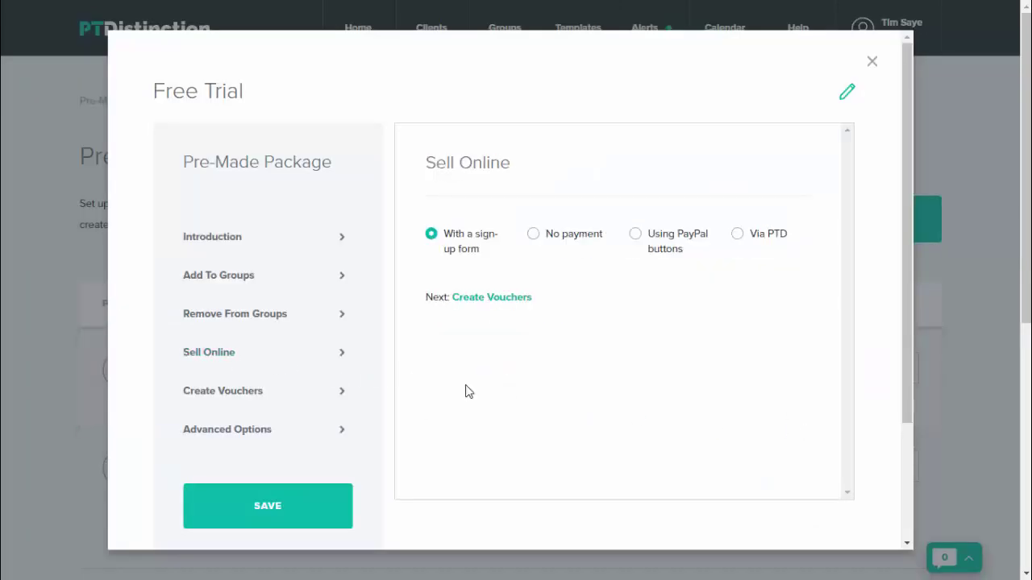
click(534, 236)
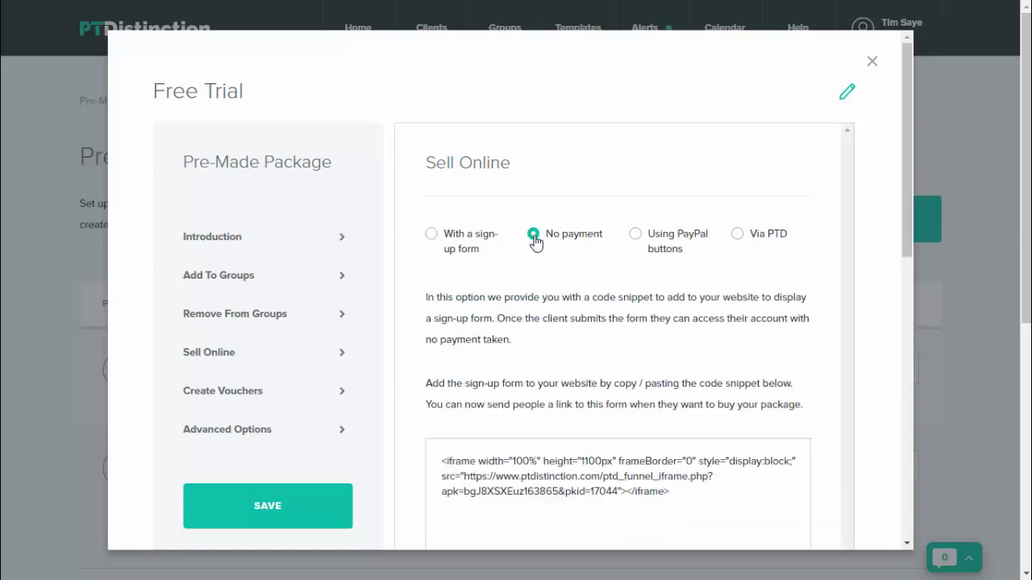
scroll(613, 347, down, 1)
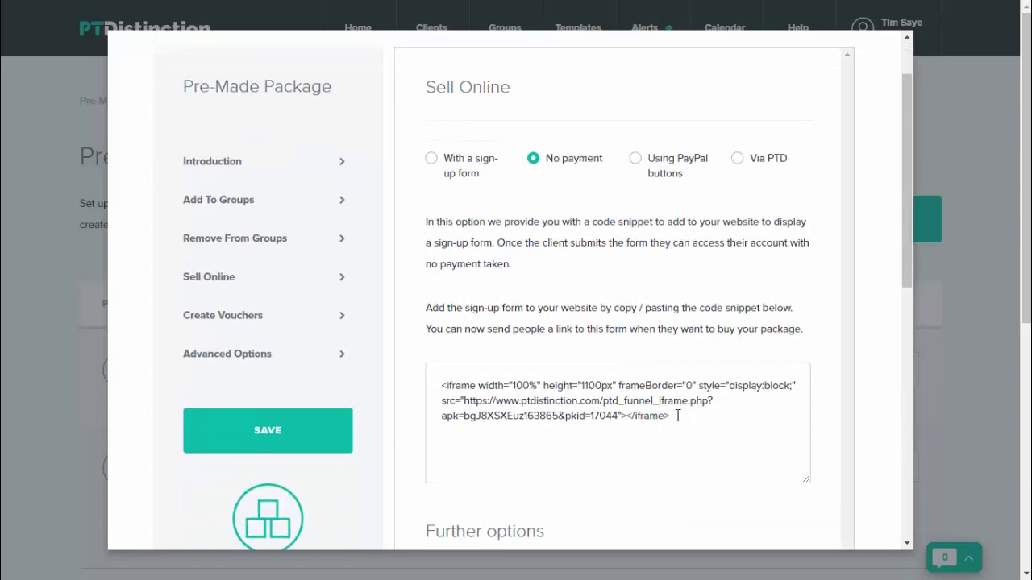
Step: Select all of the iframe sign-up code in the snippet box
drag(670, 416, 434, 377)
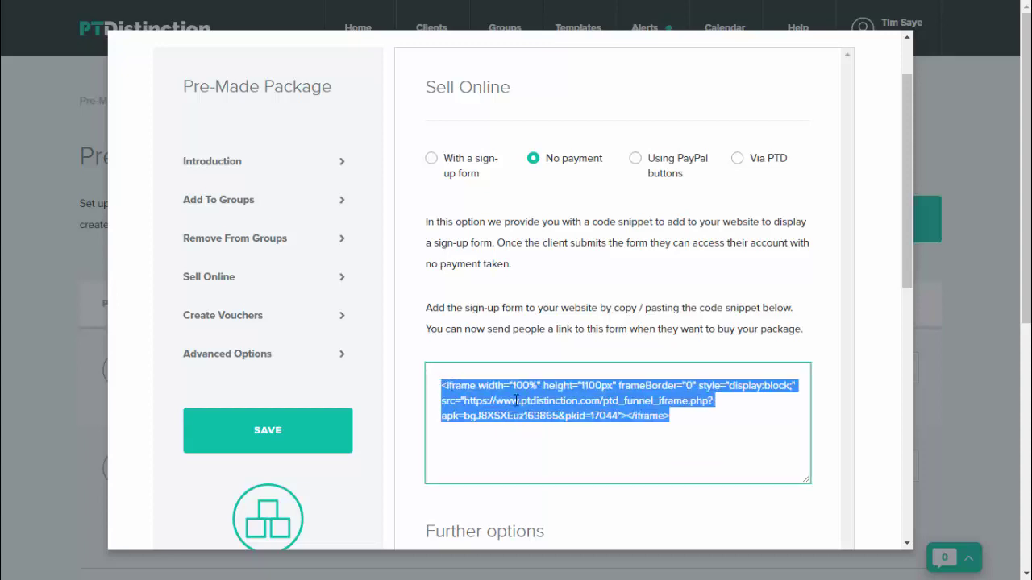